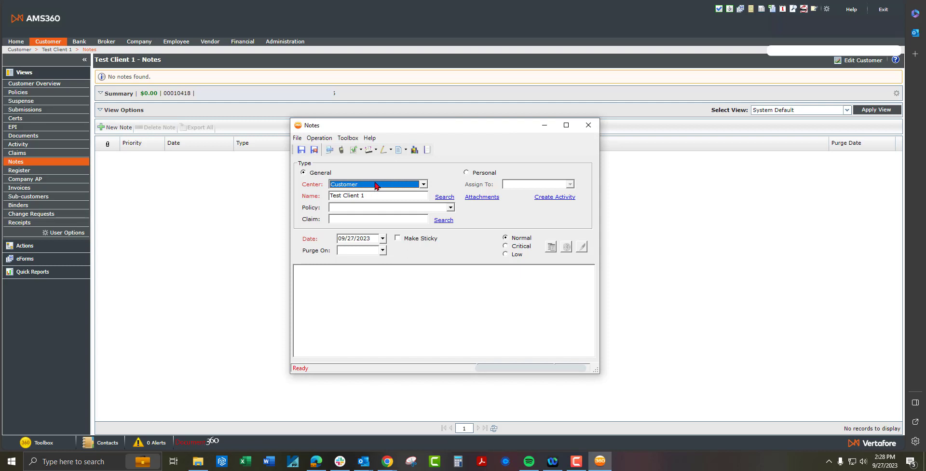
# Open the Policy dropdown to see which policies the new note could link to
pyautogui.click(352, 212)
# Leave the note's Policy field blank and bring up its attachments window
pyautogui.click(353, 212)
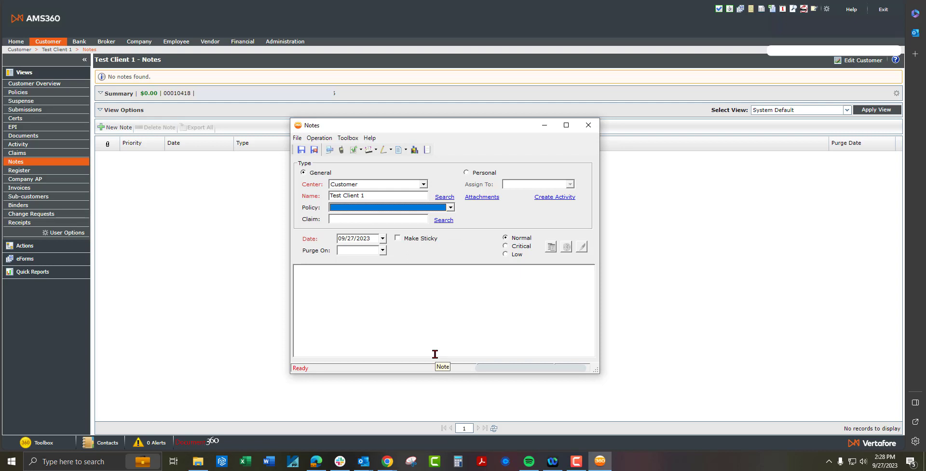
pyautogui.click(470, 286)
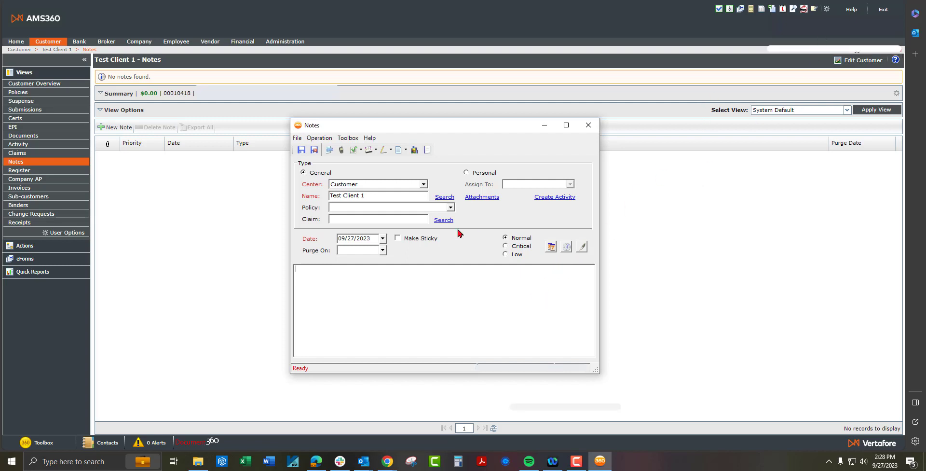
pyautogui.click(474, 197)
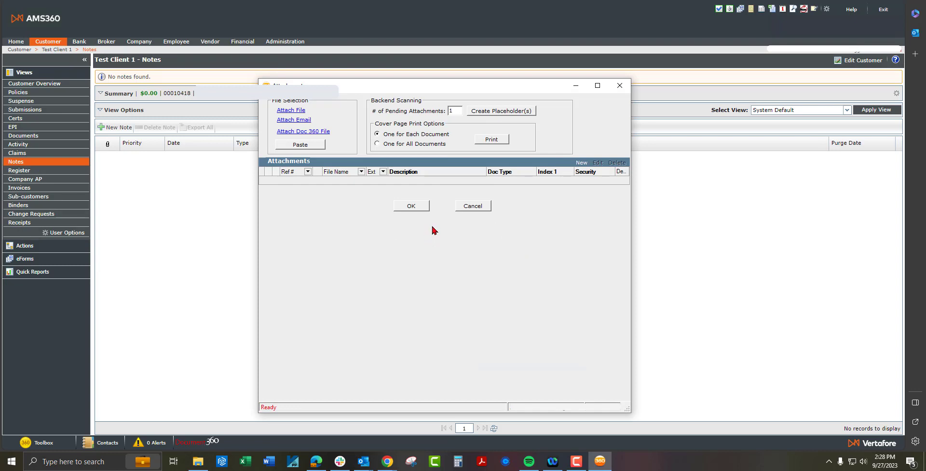
# Attach the Excel file 'Auto summary 022613' to the note by dragging it from File Explorer
pyautogui.click(476, 207)
pyautogui.click(279, 411)
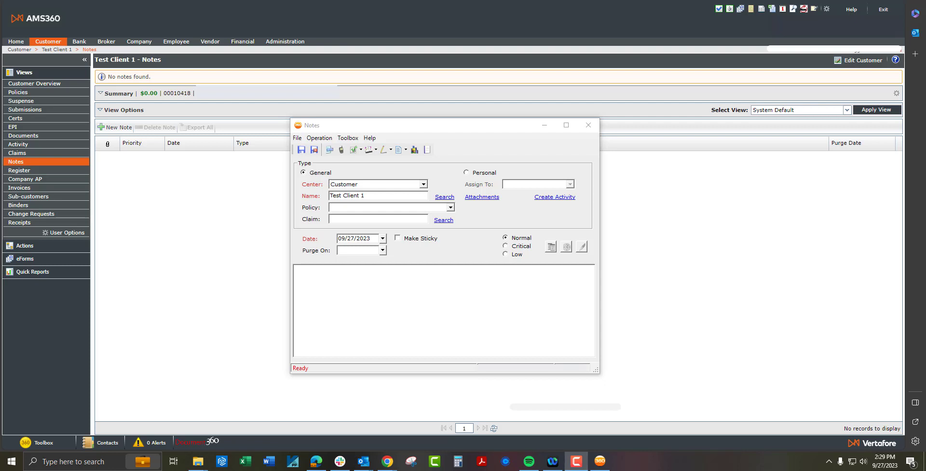
pyautogui.moveTo(752, 89); pyautogui.dragTo(419, 290)
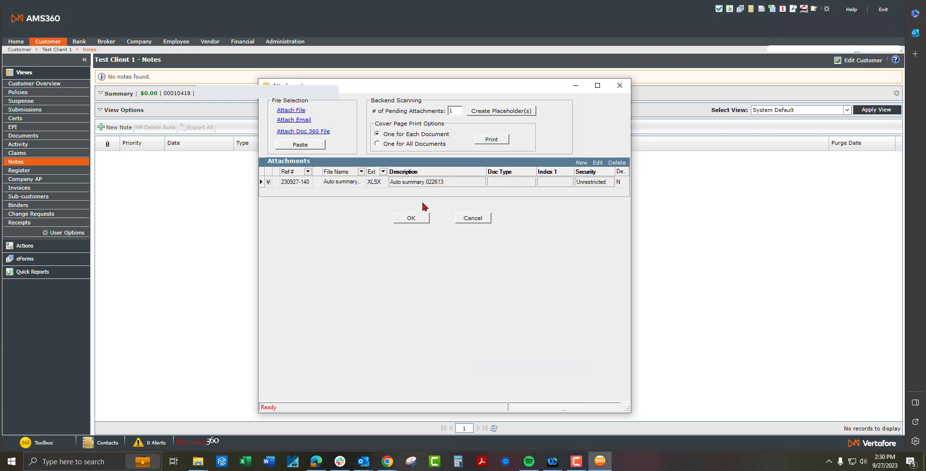
pyautogui.click(414, 218)
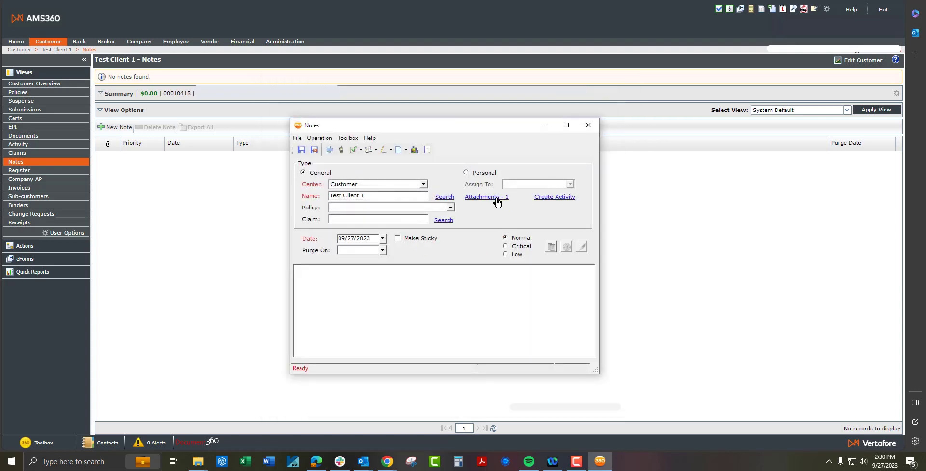
pyautogui.click(497, 198)
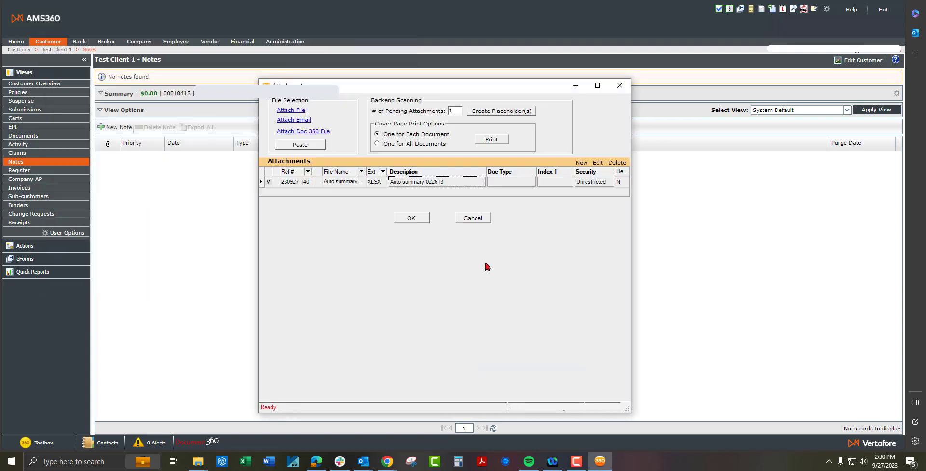
pyautogui.click(270, 185)
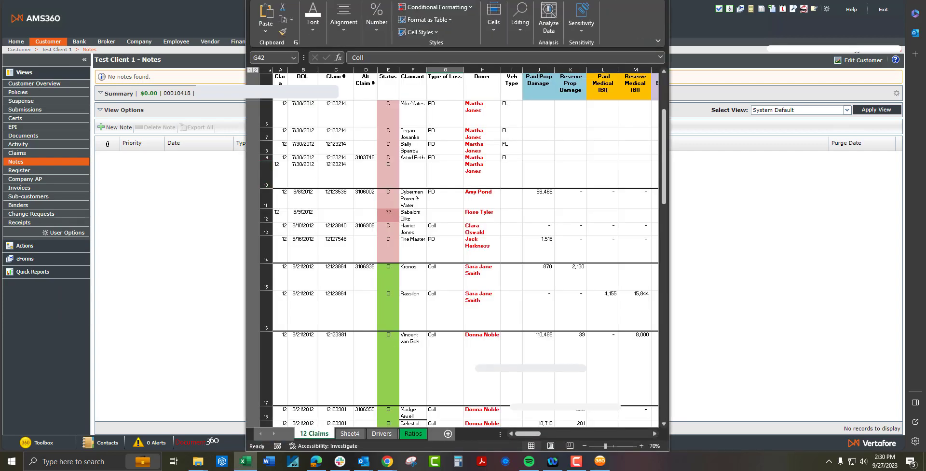
pyautogui.click(657, 1)
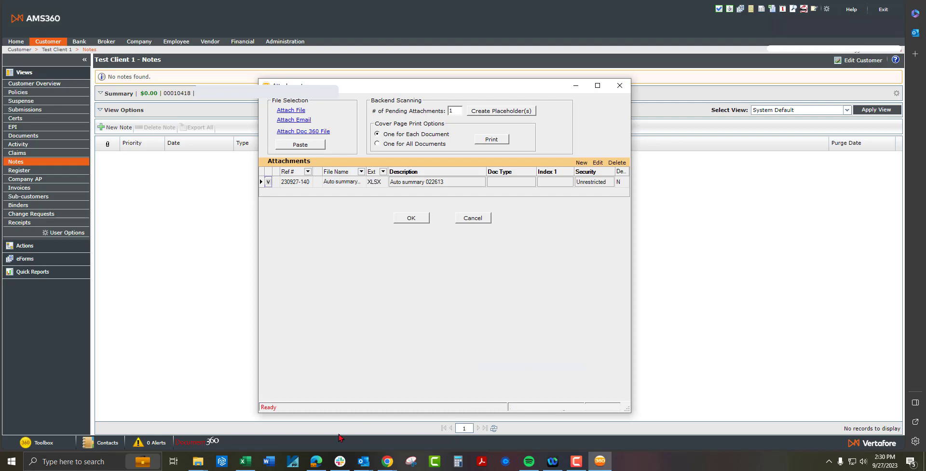
pyautogui.moveTo(246, 463)
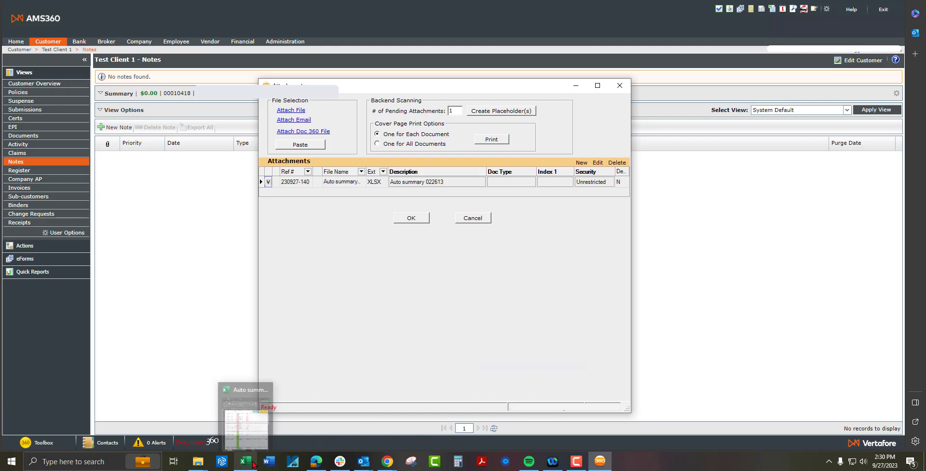
pyautogui.click(268, 407)
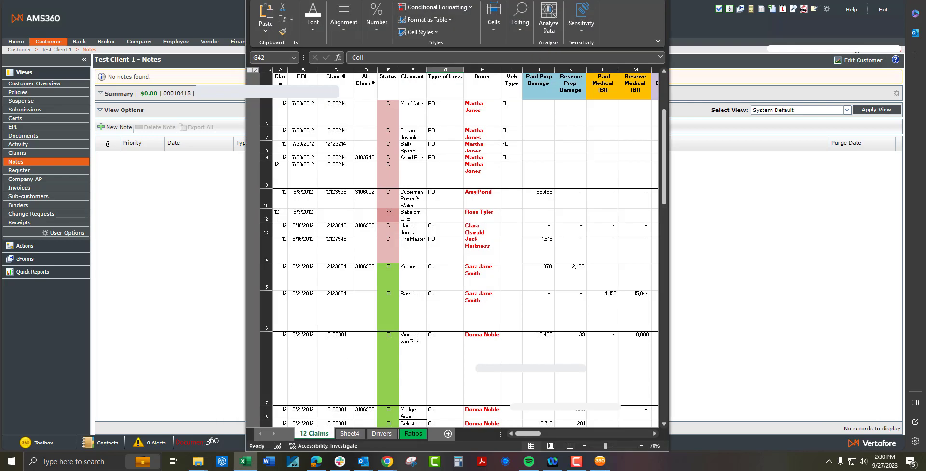
pyautogui.moveTo(609, 0); pyautogui.dragTo(378, 0)
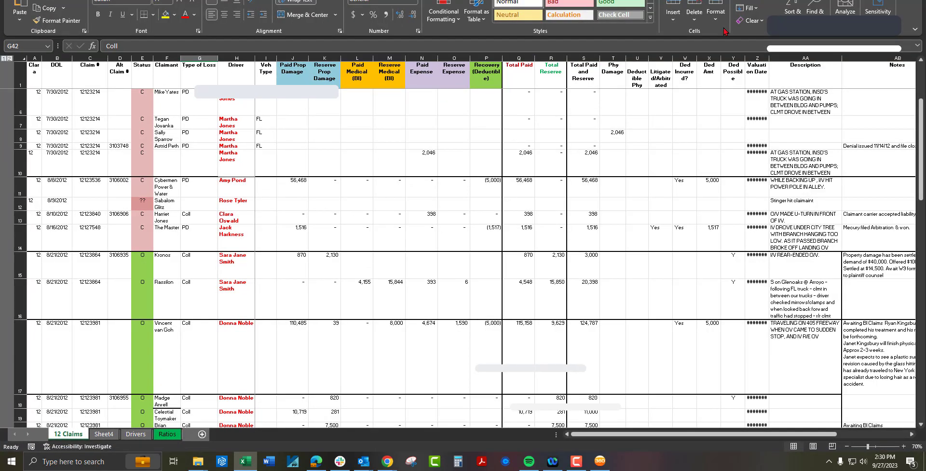
pyautogui.click(914, 0)
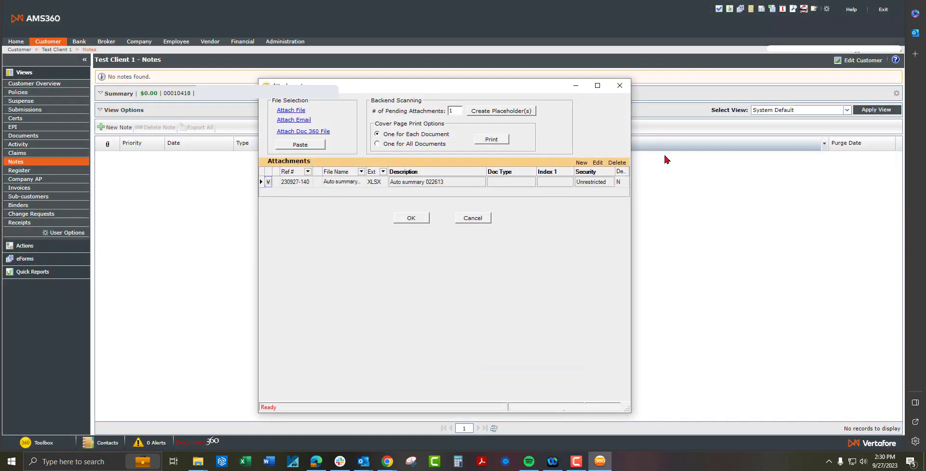
pyautogui.click(418, 220)
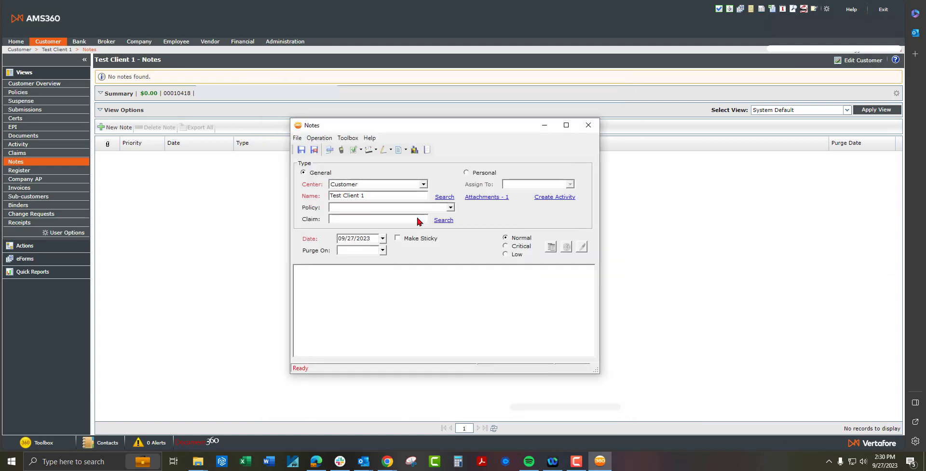
# Save the note, reopen it, enter 'Loss review for Auto' as its text, and save again
pyautogui.click(315, 150)
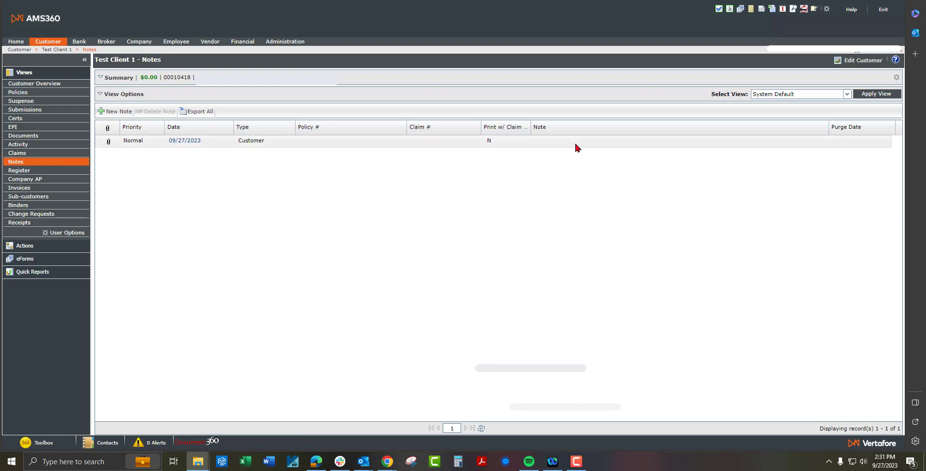
pyautogui.click(192, 143)
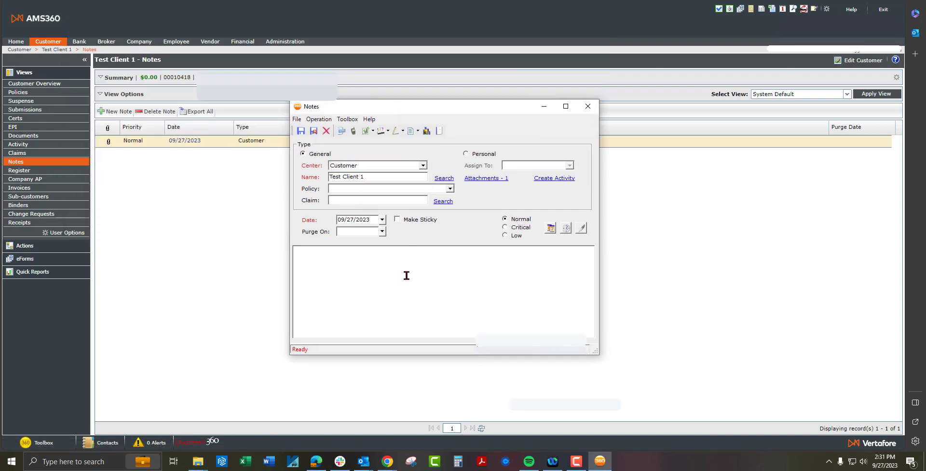
pyautogui.write('Loss ')
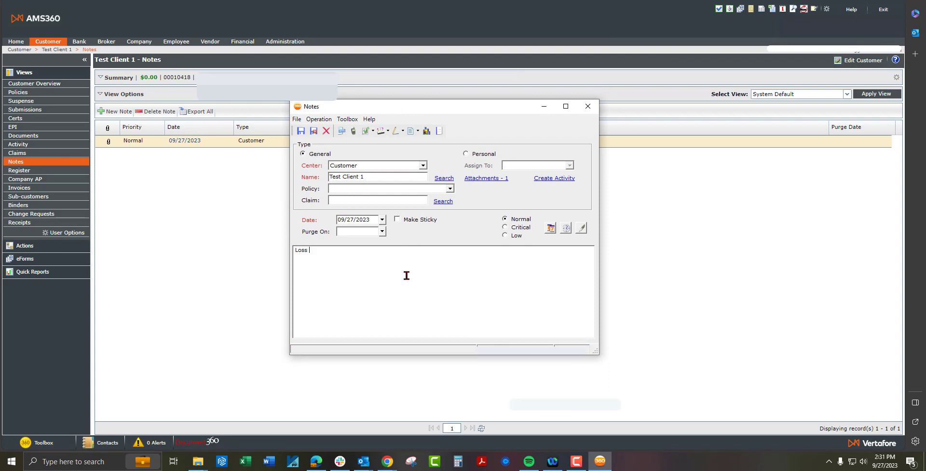
pyautogui.write('review for Auto')
pyautogui.click(314, 131)
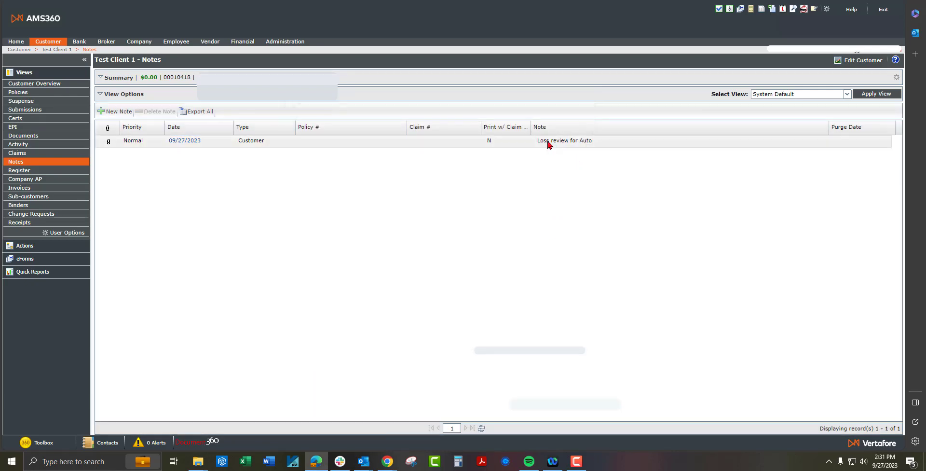
pyautogui.click(550, 144)
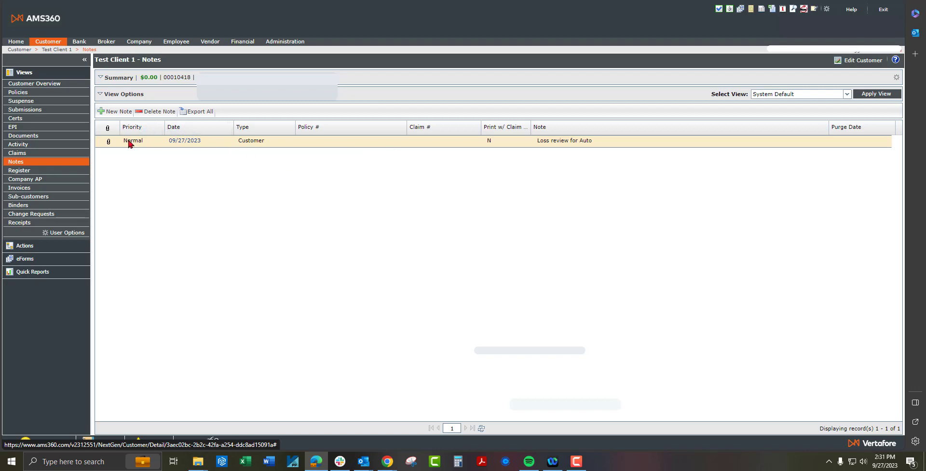
# Reopen the note and open the attached Auto summary 022613 spreadsheet from its attachments
pyautogui.click(181, 144)
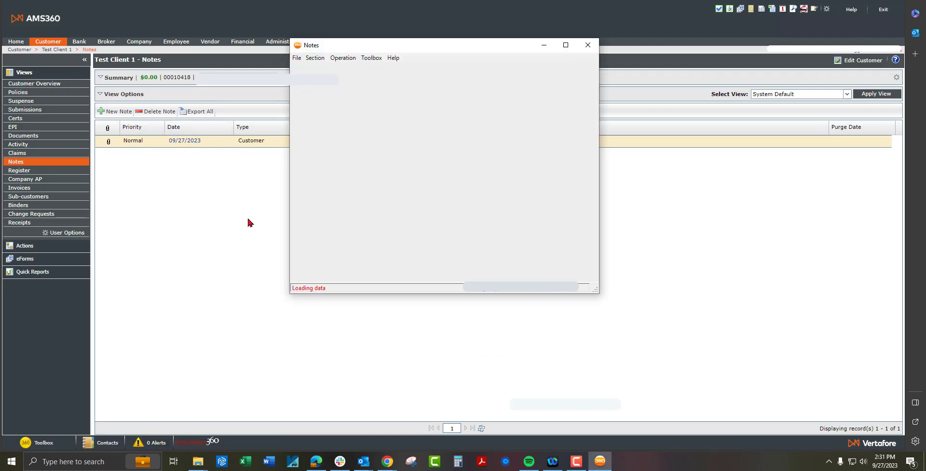
pyautogui.click(487, 117)
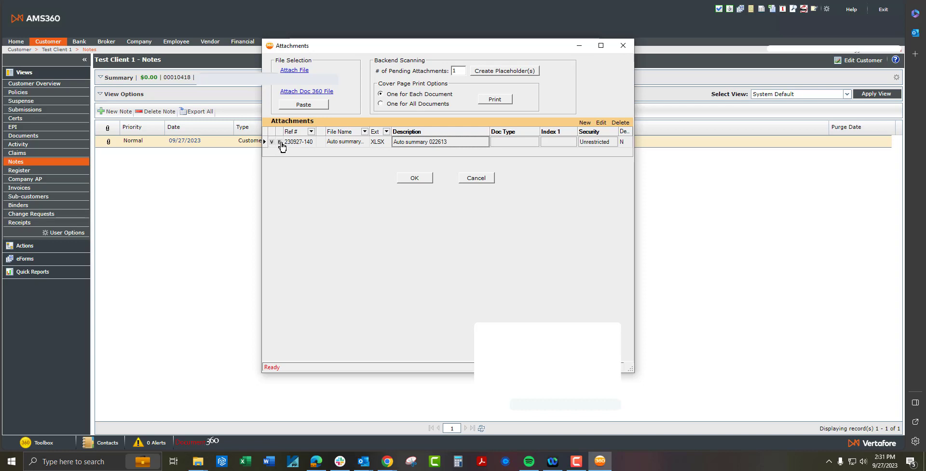
pyautogui.click(280, 142)
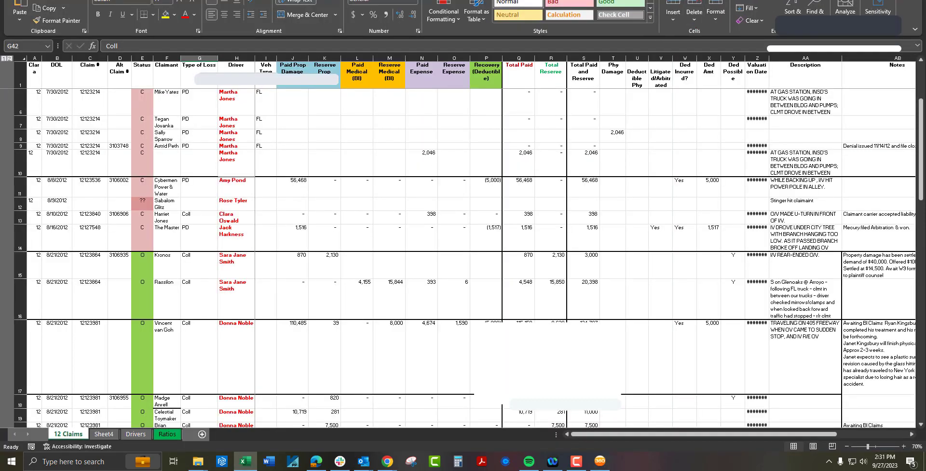
pyautogui.click(858, 0)
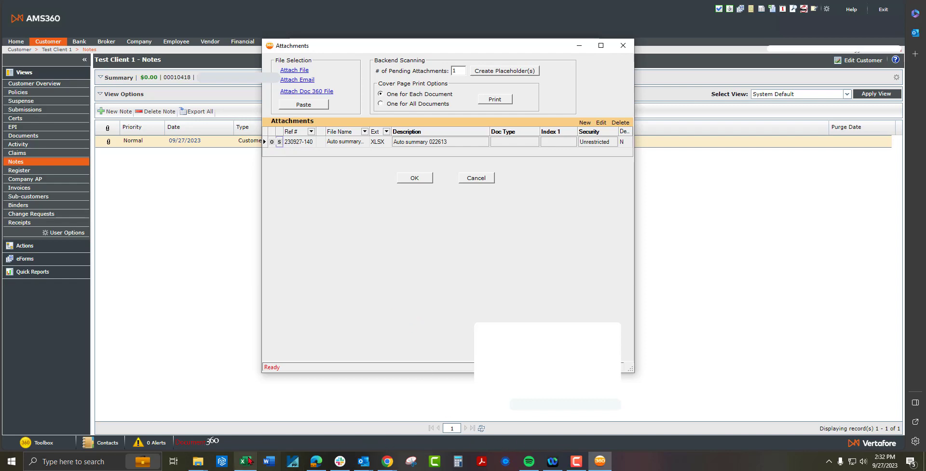
# Restore the Excel workbook window and move it left beside the AMS360 attachments
pyautogui.moveTo(248, 460)
pyautogui.click(251, 432)
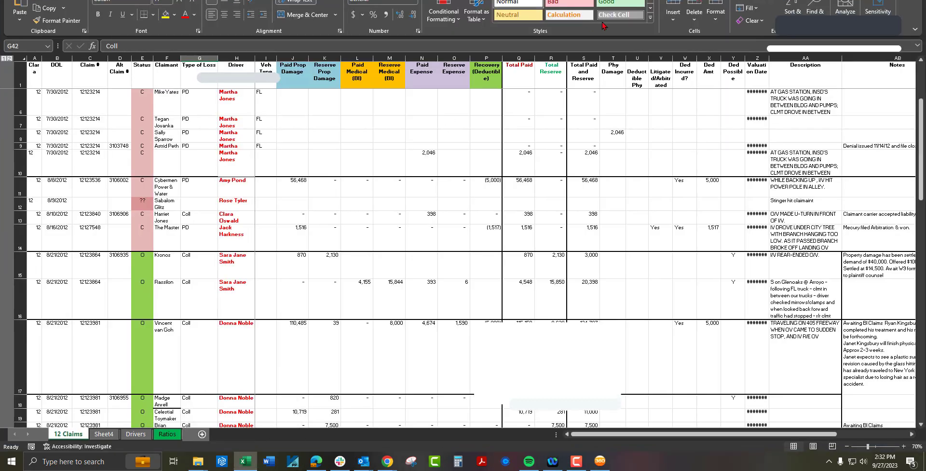
pyautogui.press('super+Down')
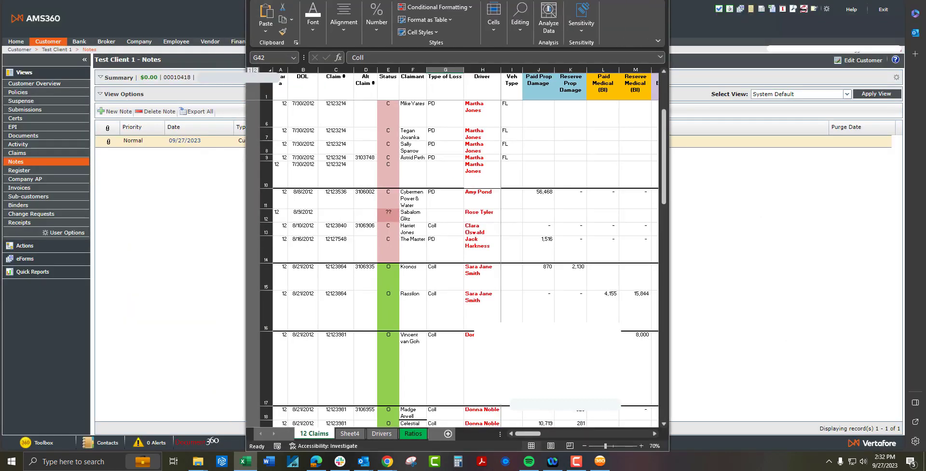
pyautogui.moveTo(566, 0); pyautogui.dragTo(322, 6)
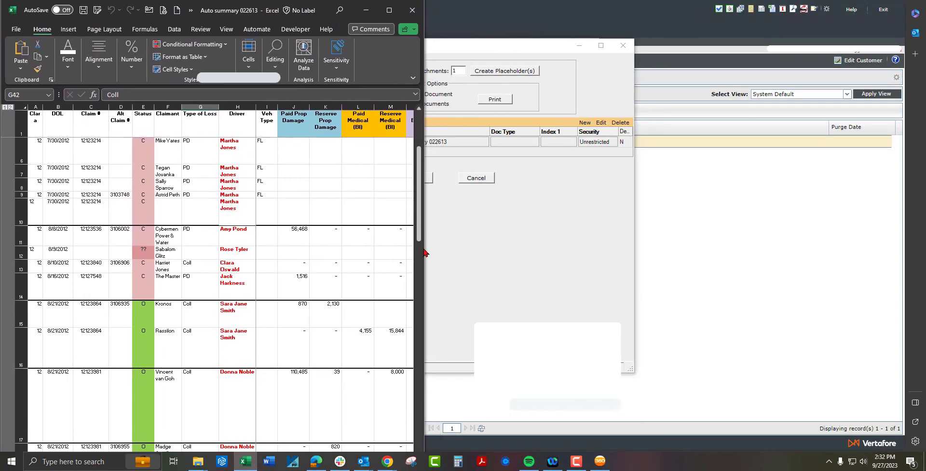
# Change the Paid Medical amount in cell L16 from 4,155 to 4,258
pyautogui.moveTo(422, 267); pyautogui.dragTo(907, 209)
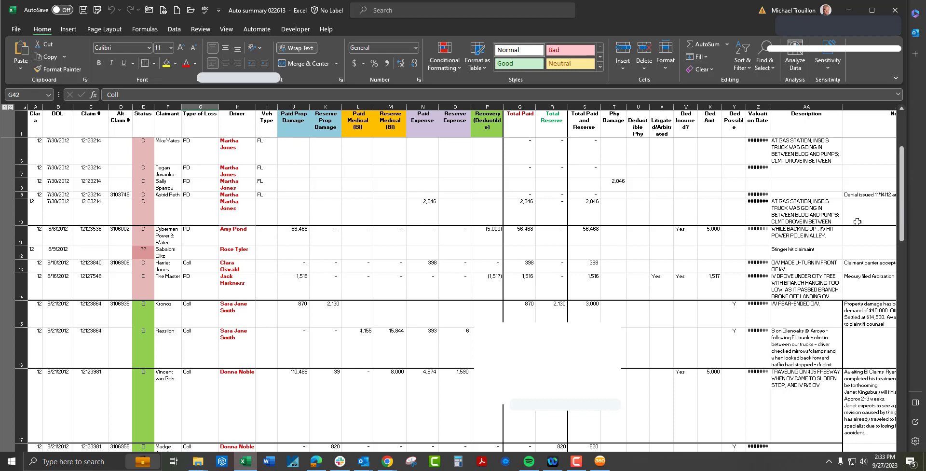
pyautogui.click(350, 355)
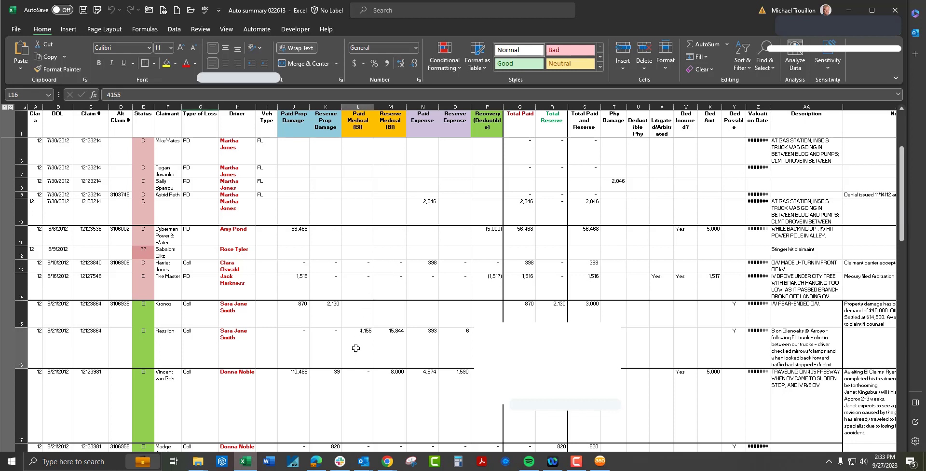
pyautogui.write('4258')
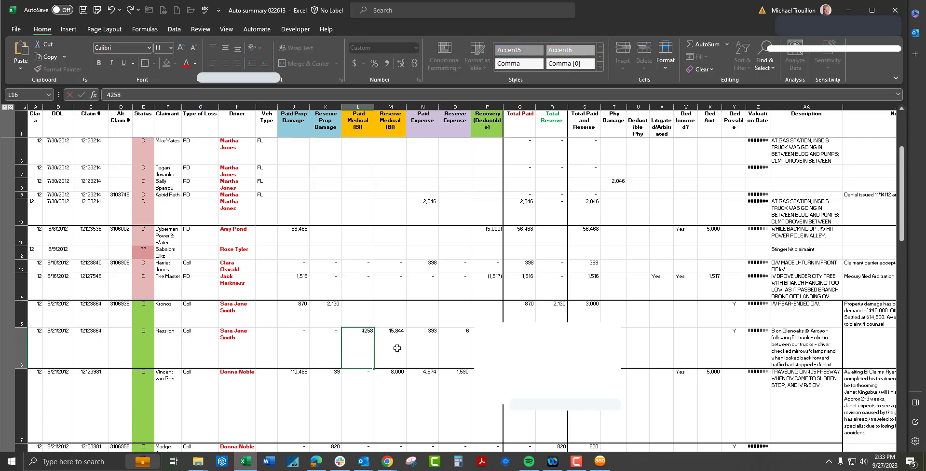
pyautogui.click(397, 348)
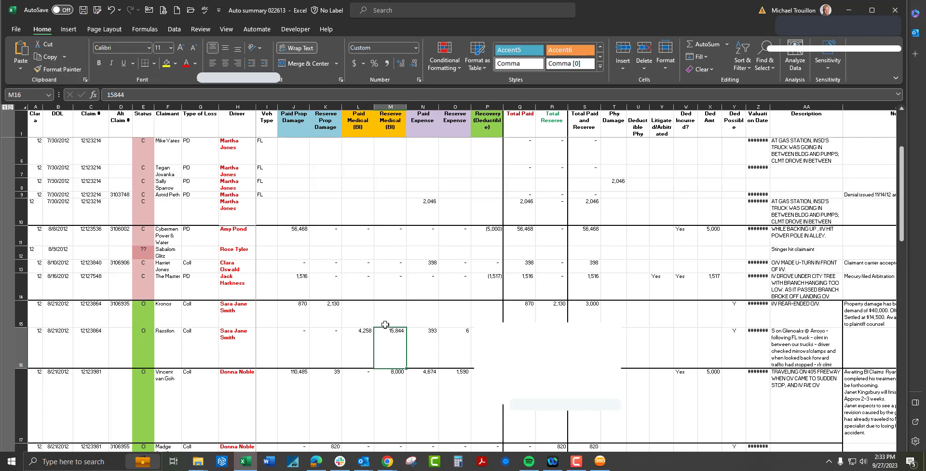
# Fill L16 yellow, then close the workbook, saving changes to 'Auto summary 022613'
pyautogui.click(360, 340)
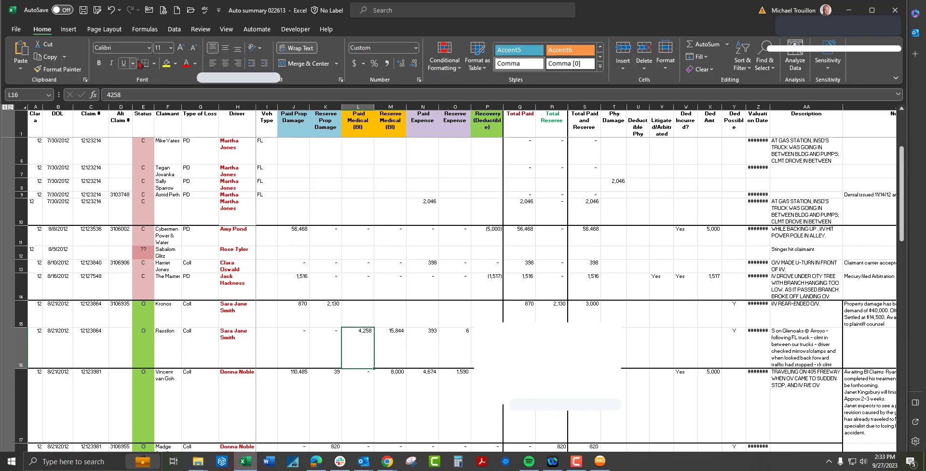
pyautogui.click(166, 63)
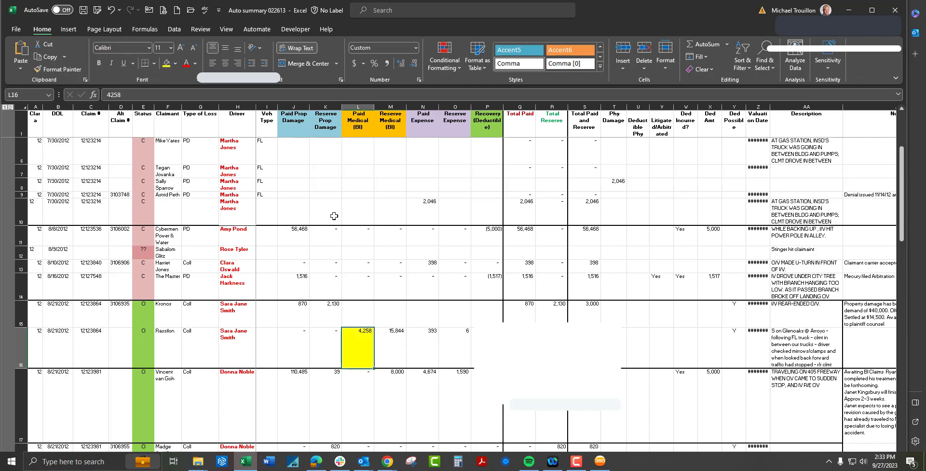
pyautogui.click(894, 9)
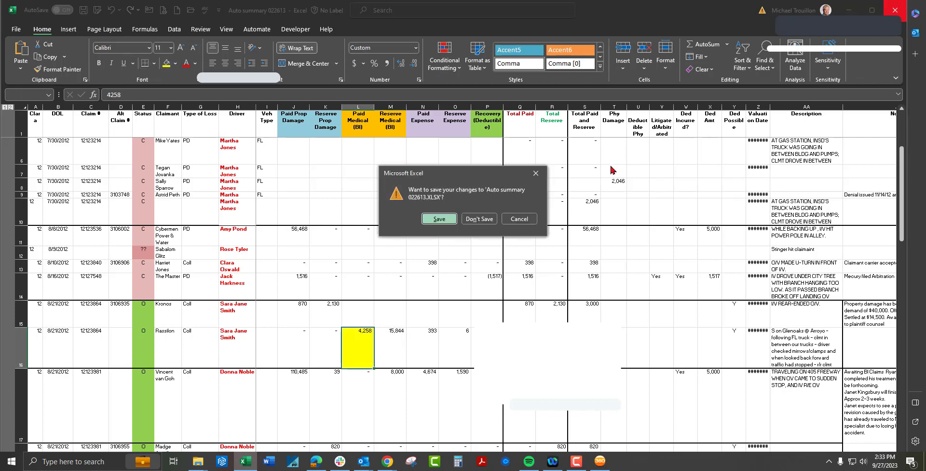
pyautogui.click(440, 221)
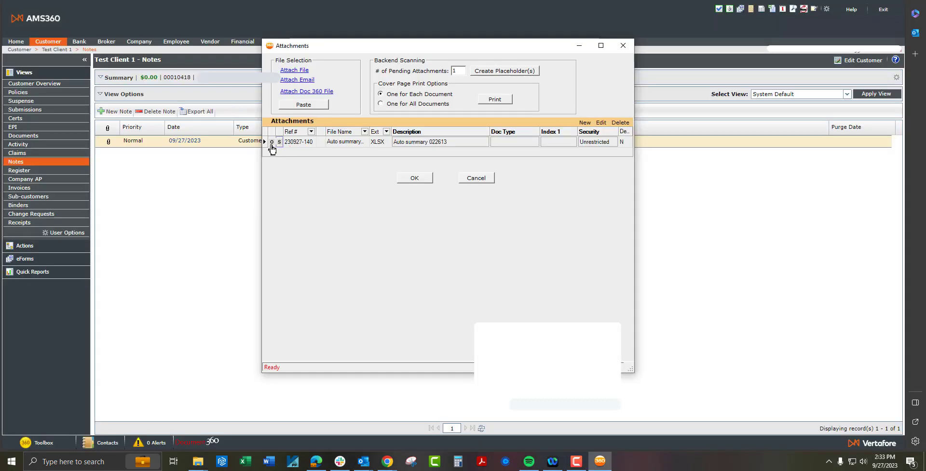
# Reopen and close the attached workbook, decline the check-in, and close the attachments list
pyautogui.click(272, 143)
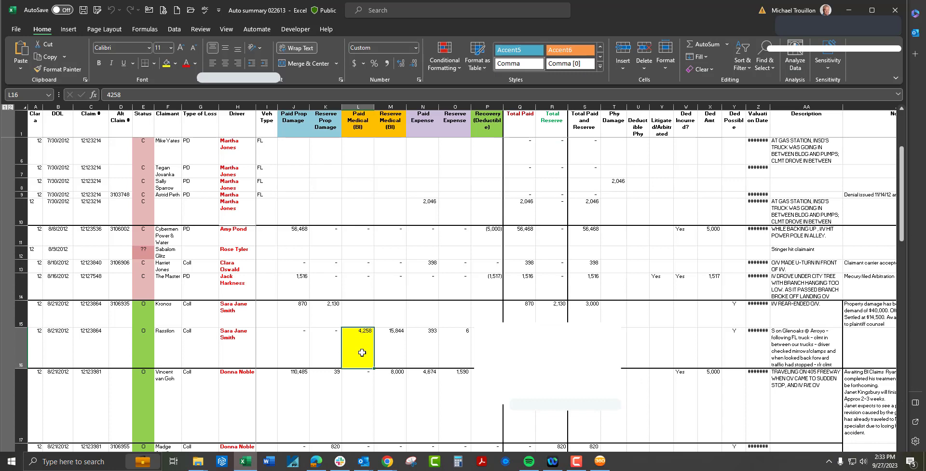
pyautogui.click(895, 10)
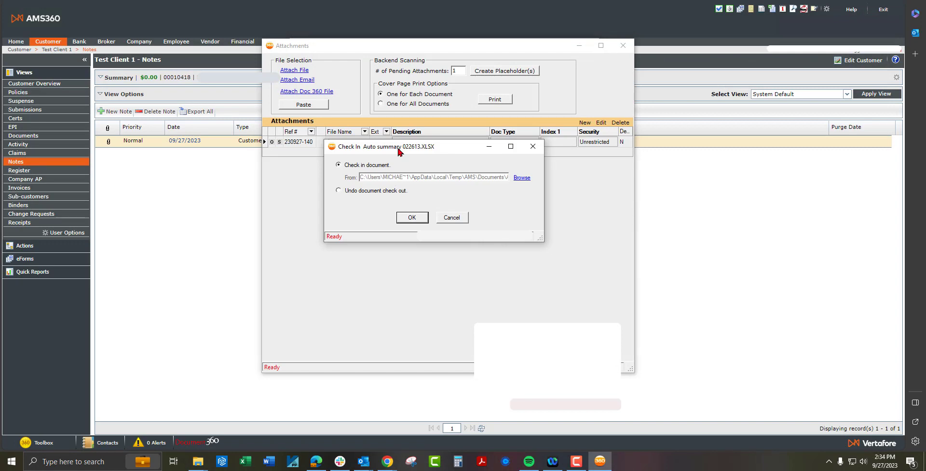
pyautogui.moveTo(399, 151); pyautogui.dragTo(433, 213)
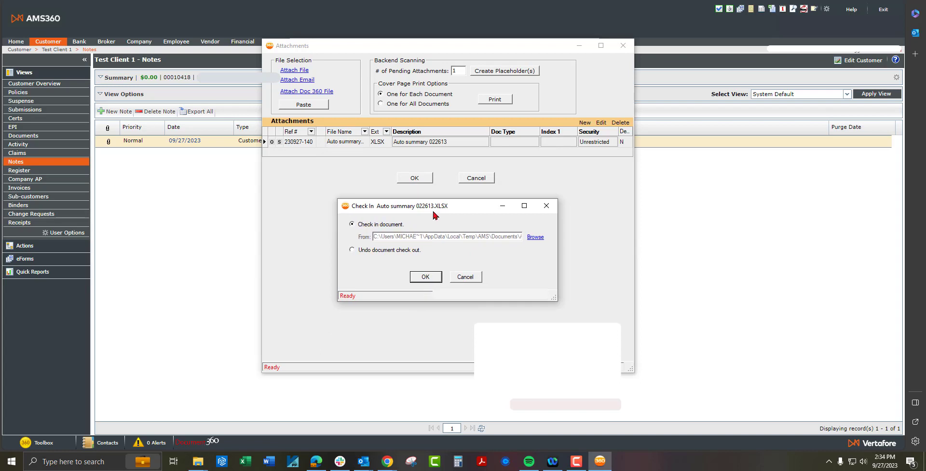
pyautogui.click(463, 277)
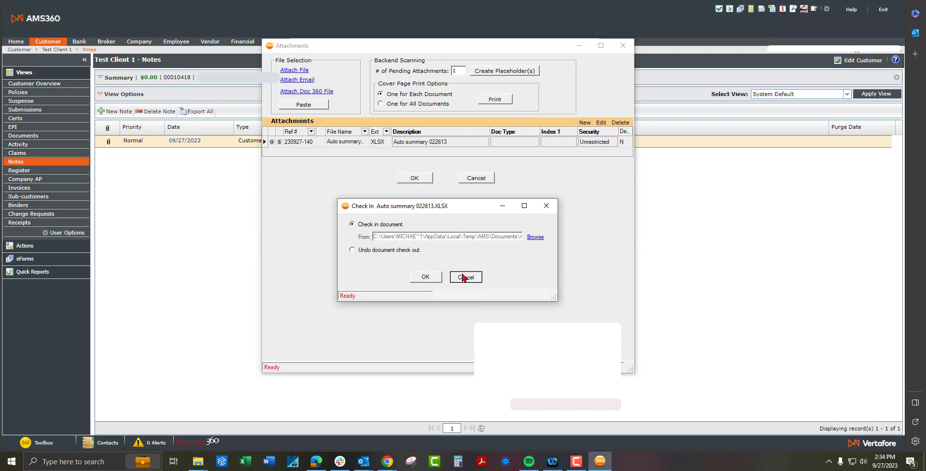
pyautogui.click(421, 178)
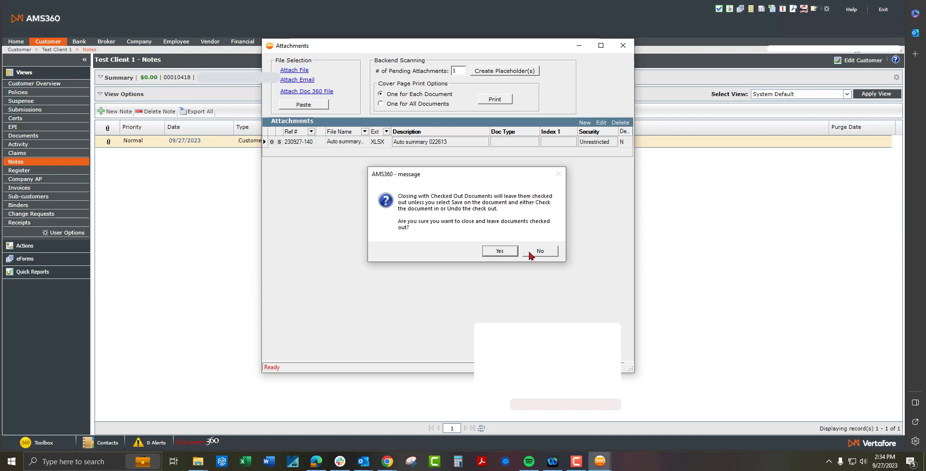
# Accept the checked-out warning, save the note, and reopen its one-item attachments list
pyautogui.click(500, 251)
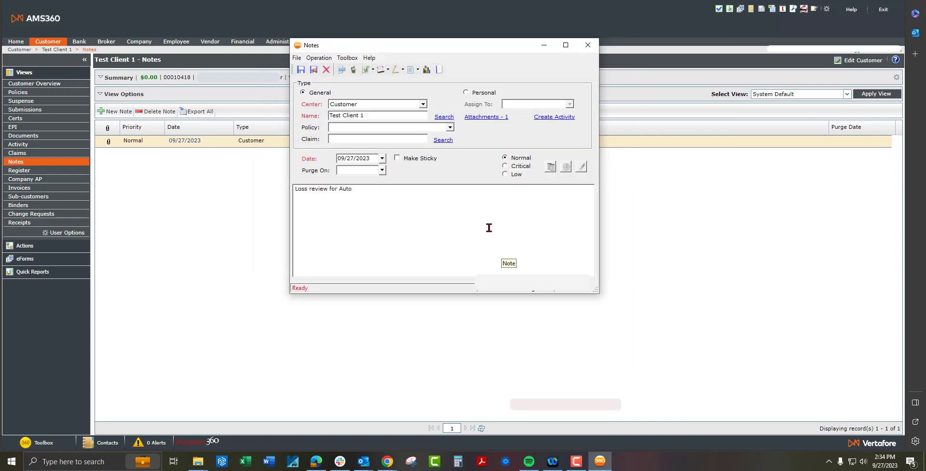
pyautogui.click(301, 70)
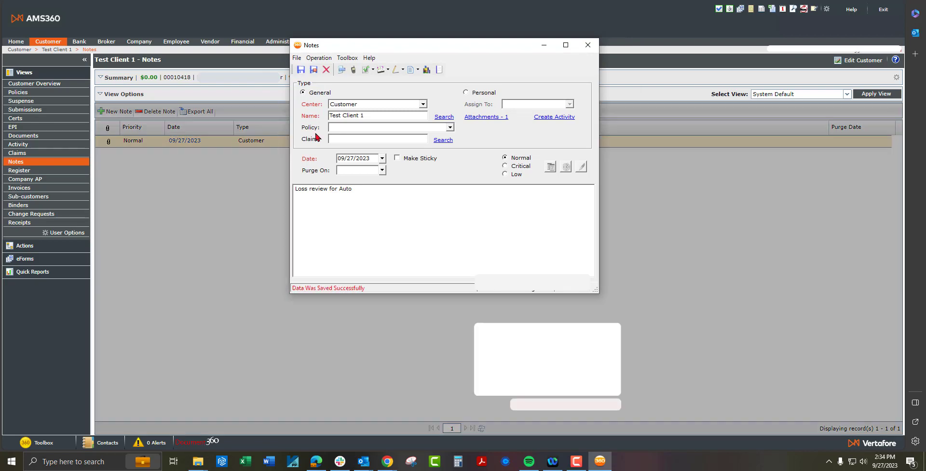
pyautogui.click(477, 117)
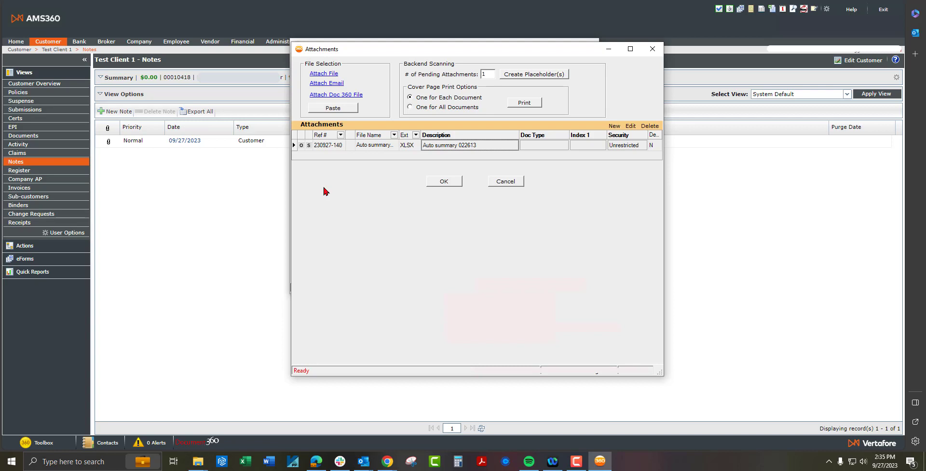
# Check in the edited Auto summary 022613 attachment, then save and close the note
pyautogui.click(309, 146)
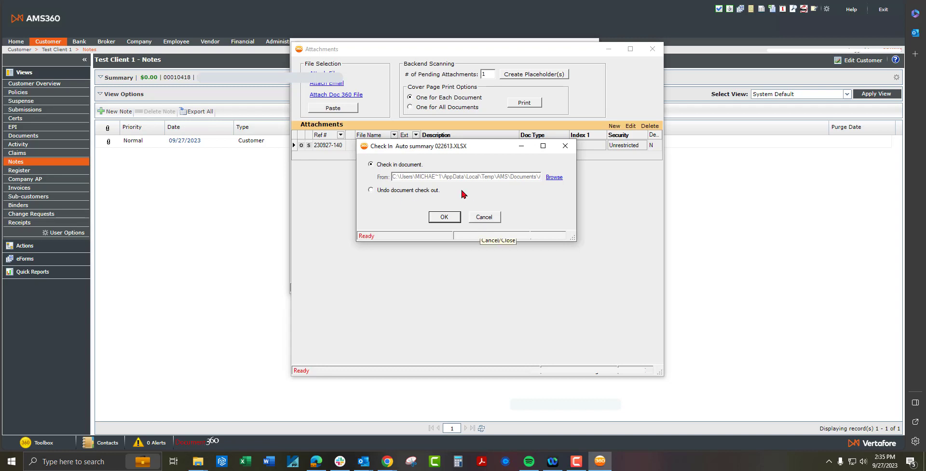
pyautogui.click(447, 218)
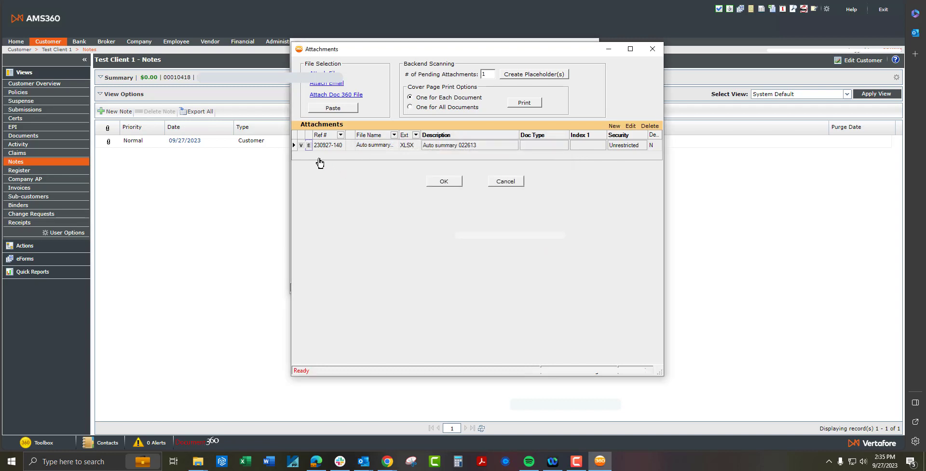
pyautogui.click(440, 182)
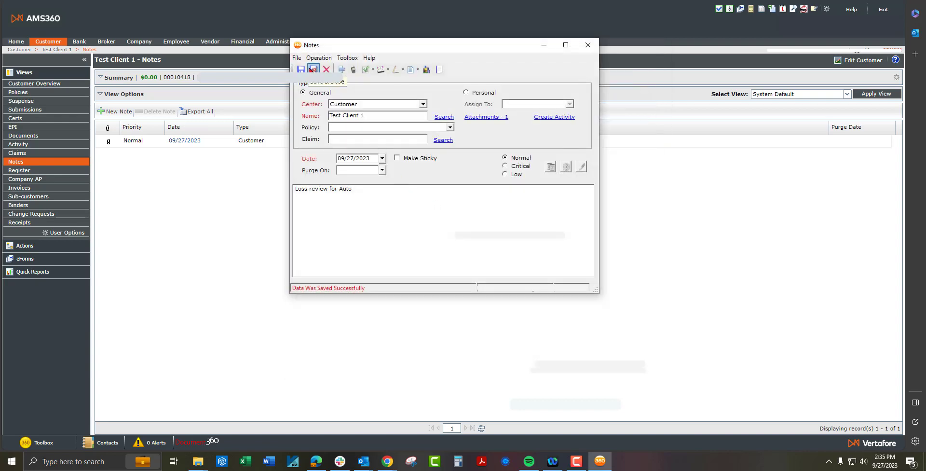
pyautogui.click(312, 69)
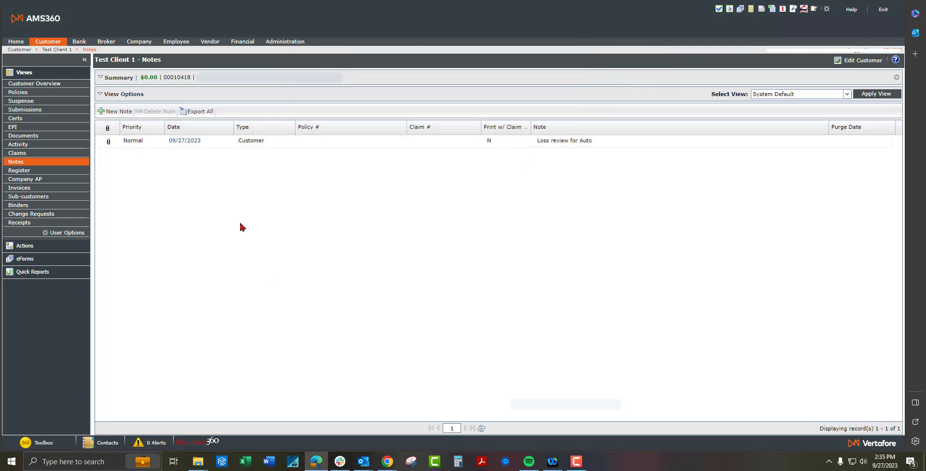
# Reopen the note, view the attached loss summary workbook in Excel, then save and close the note
pyautogui.doubleClick(199, 143)
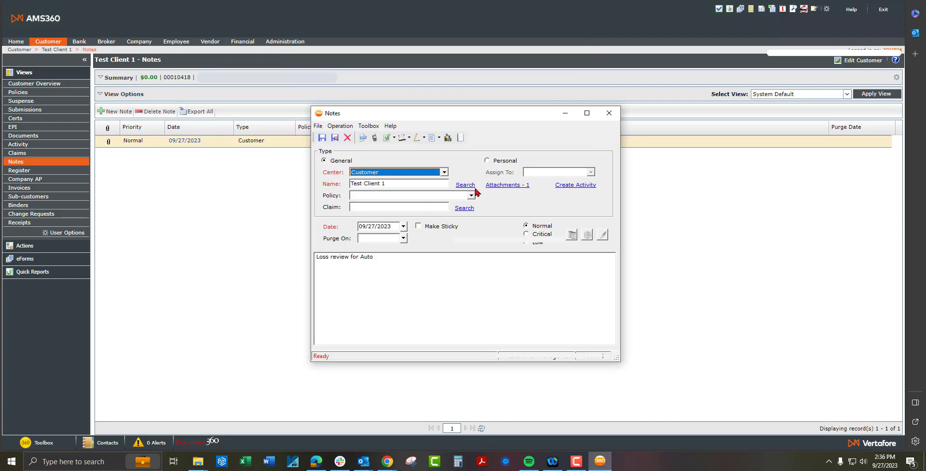
pyautogui.click(509, 185)
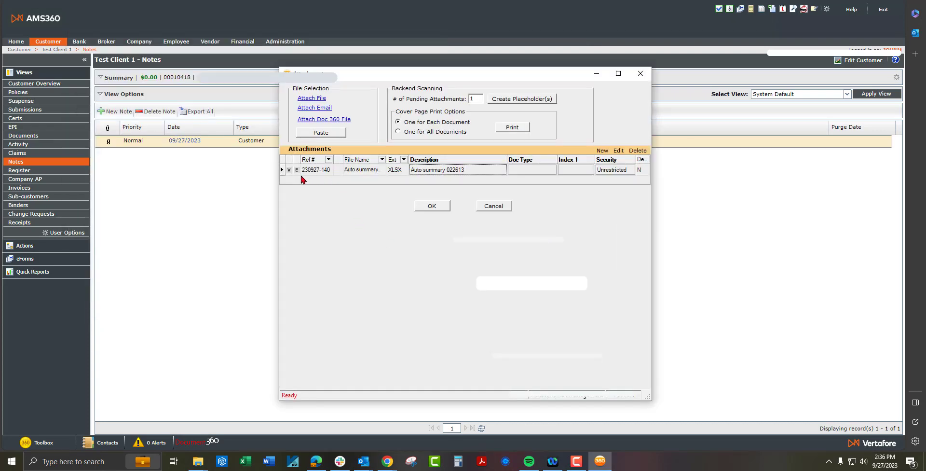
pyautogui.click(289, 171)
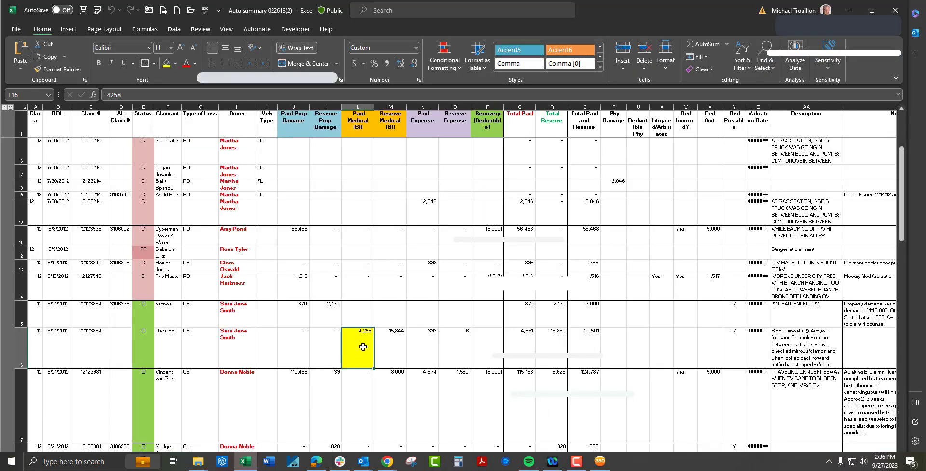
pyautogui.click(892, 10)
pyautogui.click(433, 207)
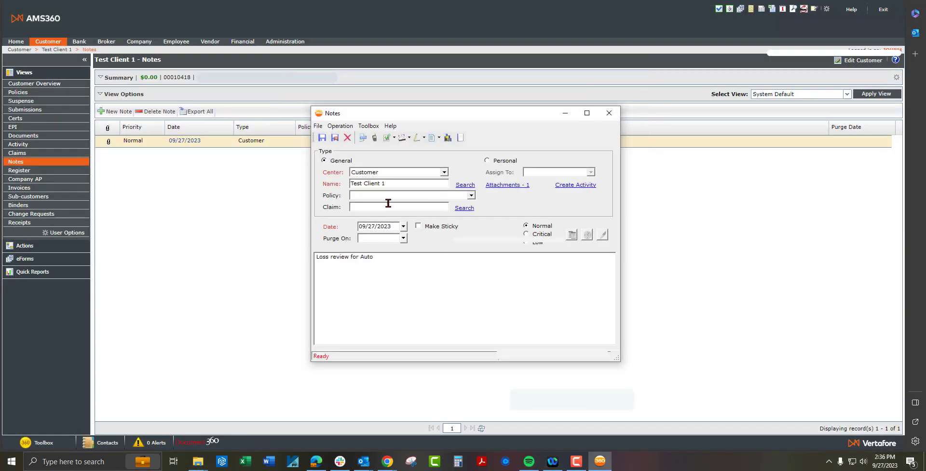
pyautogui.click(335, 137)
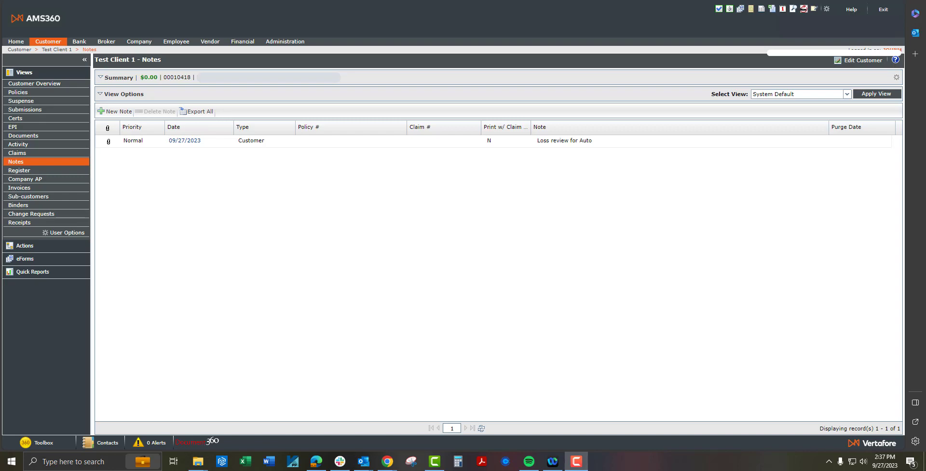
# From the 'Loss review for Auto' note, start a new activity and review its attachments
pyautogui.doubleClick(198, 141)
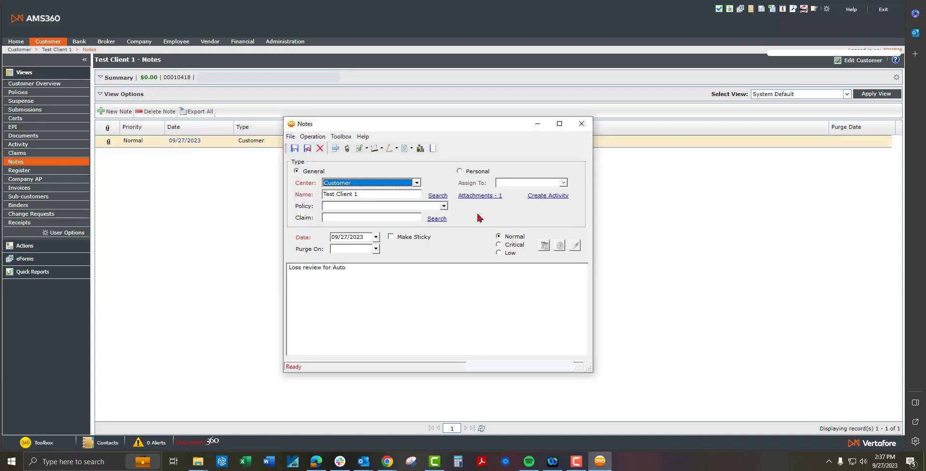
pyautogui.click(542, 198)
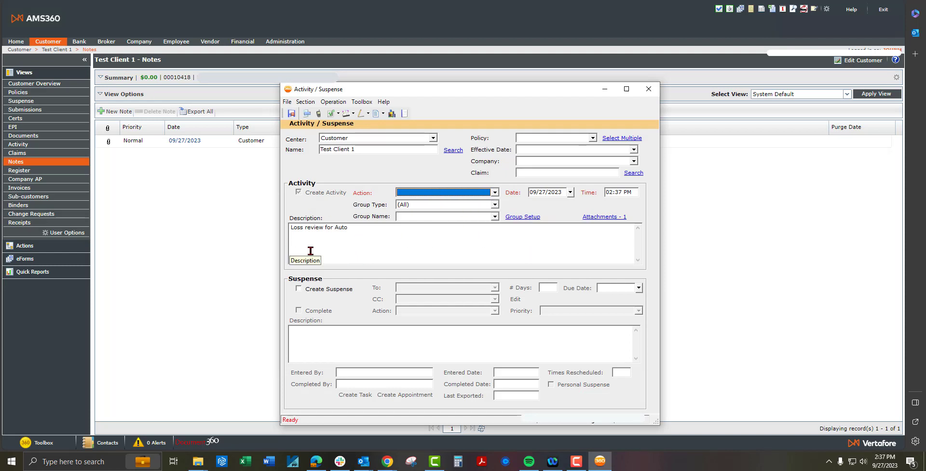
pyautogui.click(606, 218)
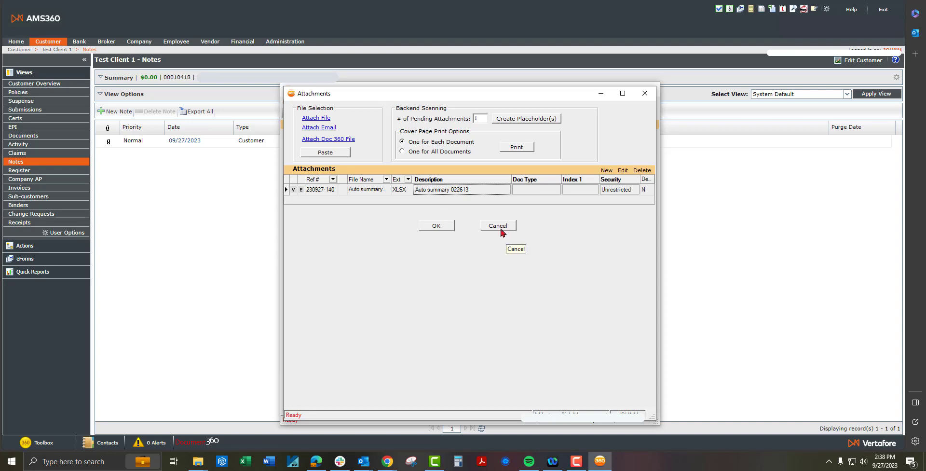
pyautogui.click(501, 229)
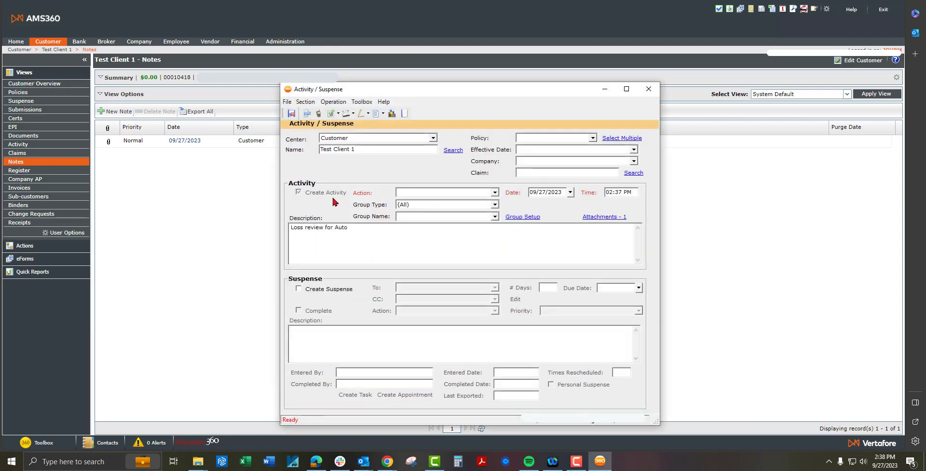
# Set the activity action to Loss Runs, save it, and keep the note
pyautogui.click(413, 193)
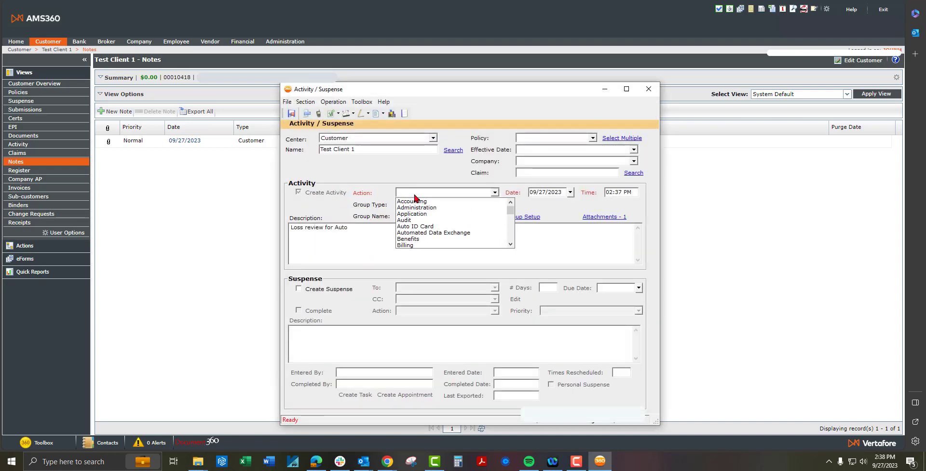
pyautogui.click(429, 232)
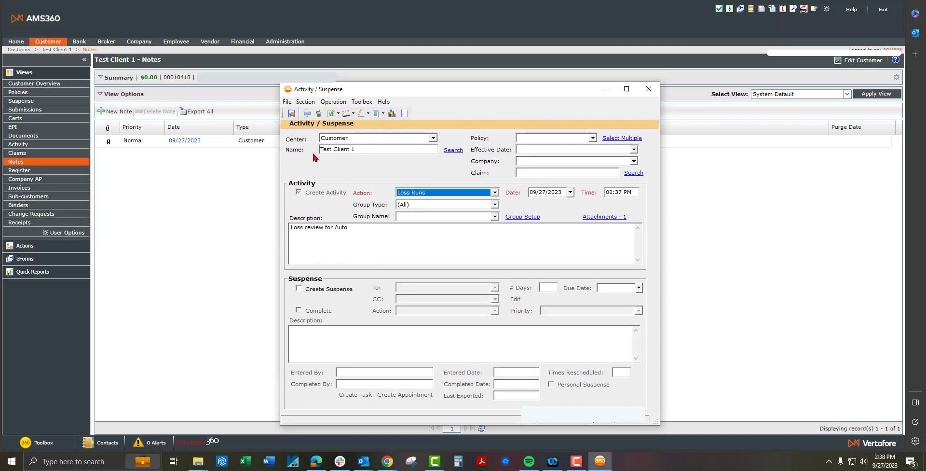
pyautogui.click(295, 118)
pyautogui.click(293, 116)
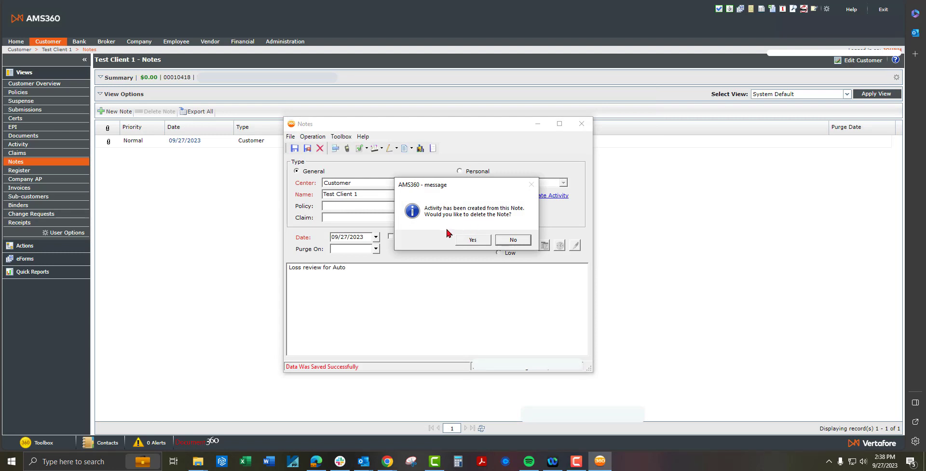
pyautogui.click(514, 240)
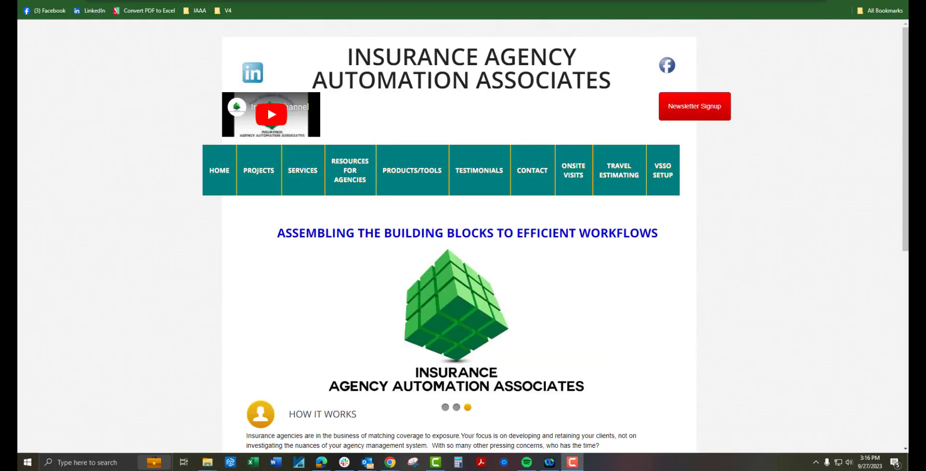
pyautogui.click(170, 178)
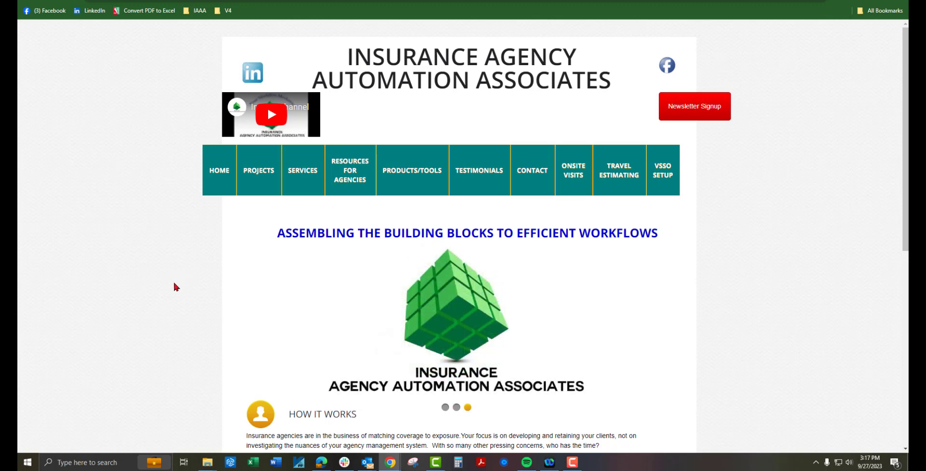
pyautogui.click(353, 173)
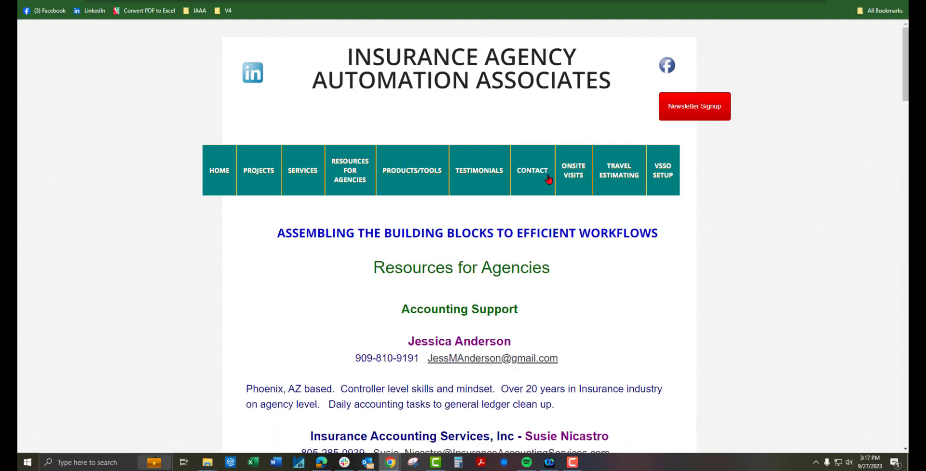
pyautogui.click(527, 170)
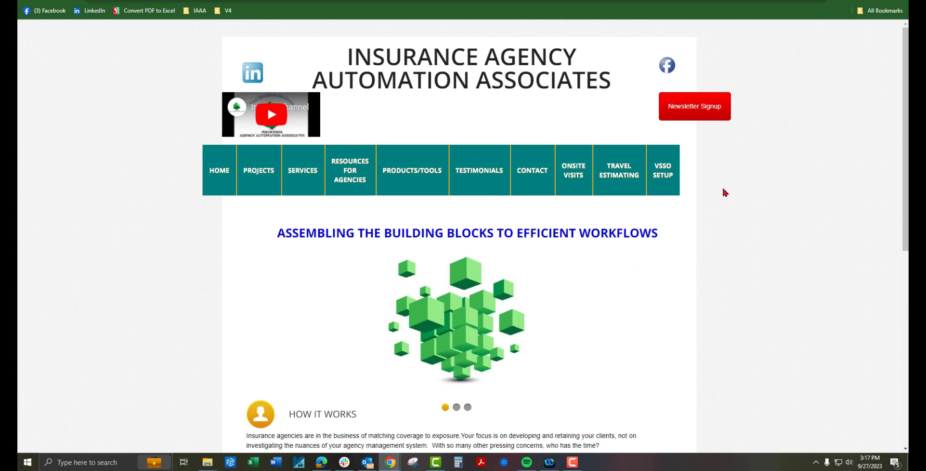
# Open the Newsletter Signup form, scroll through its fields, then return to the home page
pyautogui.click(694, 110)
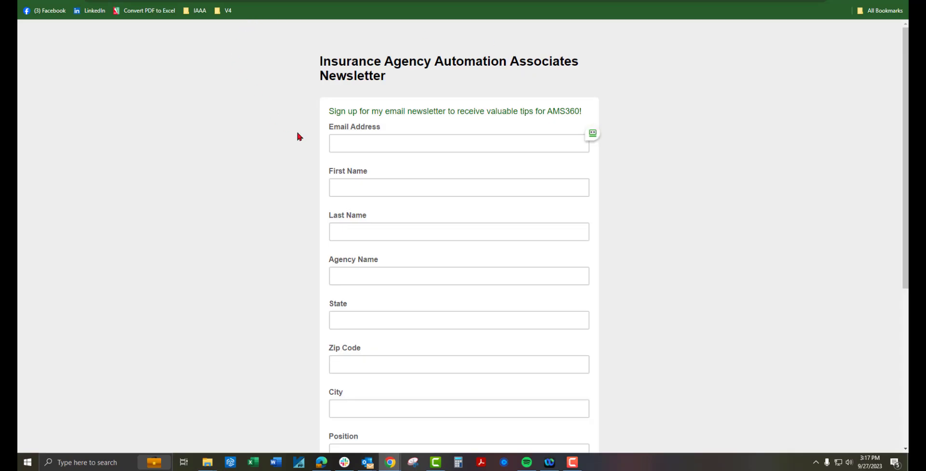
pyautogui.scroll(-4, 410, 382)
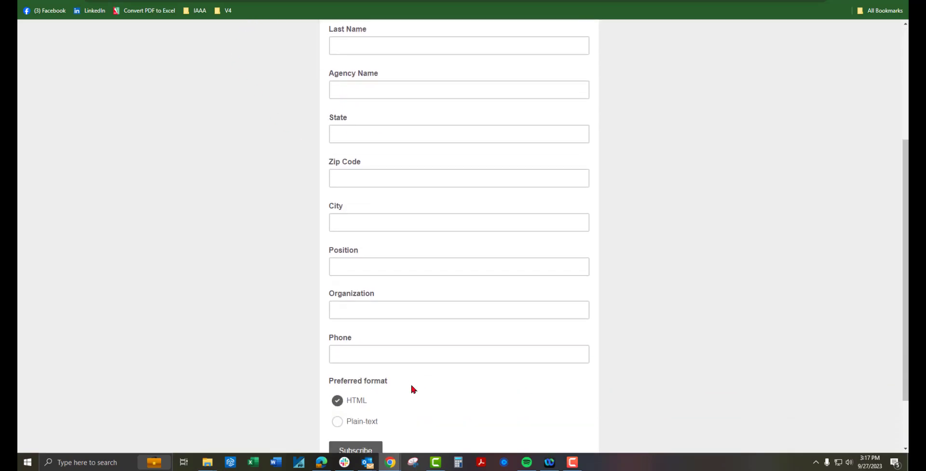
pyautogui.scroll(-2, 410, 389)
pyautogui.scroll(6, 411, 389)
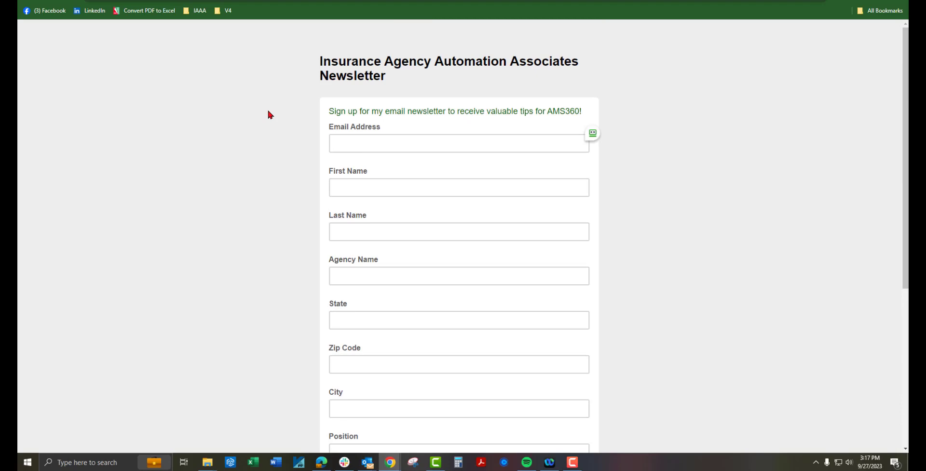
pyautogui.click(193, 1)
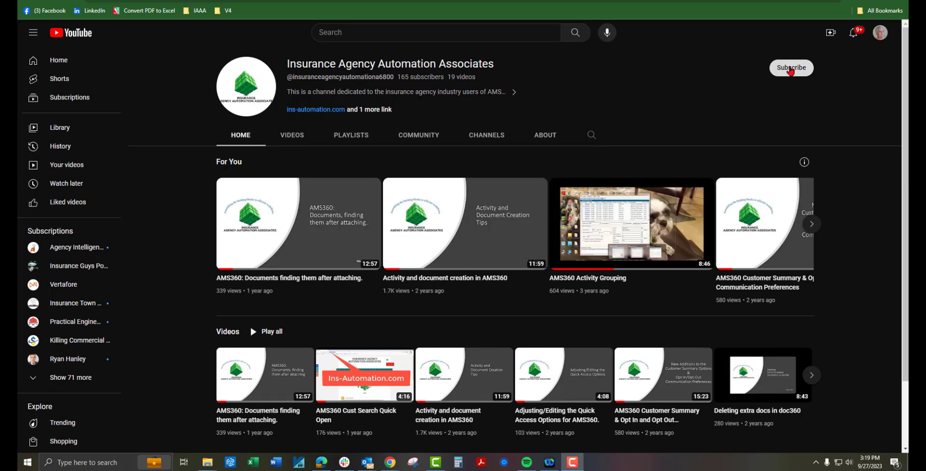
# Subscribe to the Insurance Agency Automation Associates channel and set notifications to All
pyautogui.click(787, 67)
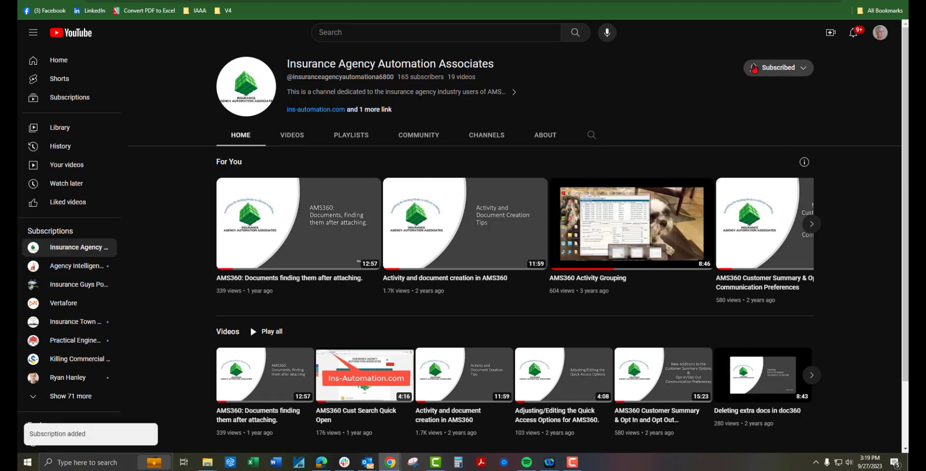
pyautogui.click(755, 68)
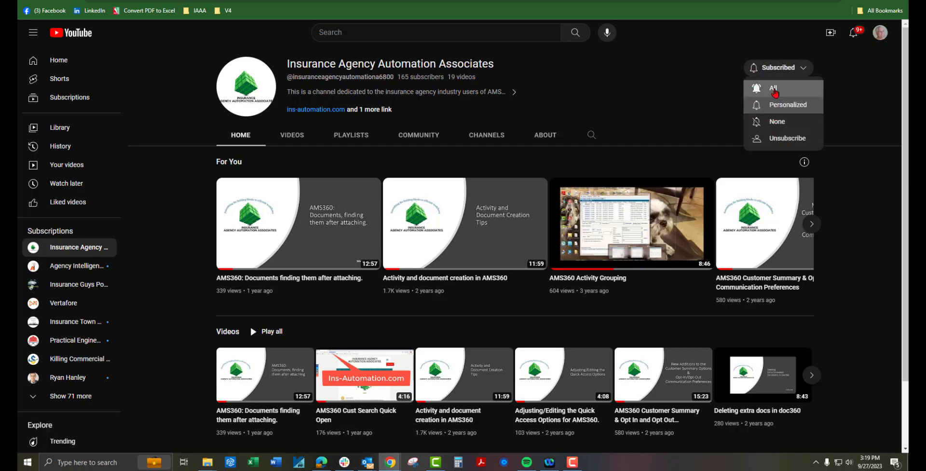
pyautogui.click(757, 87)
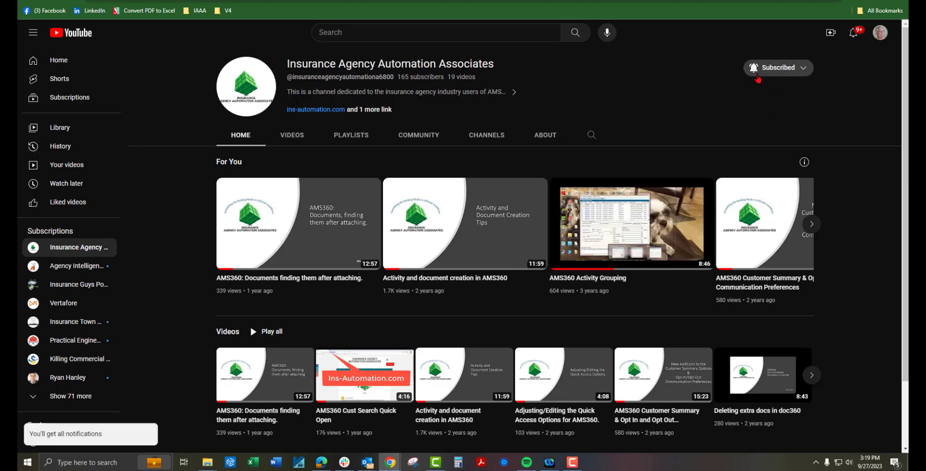